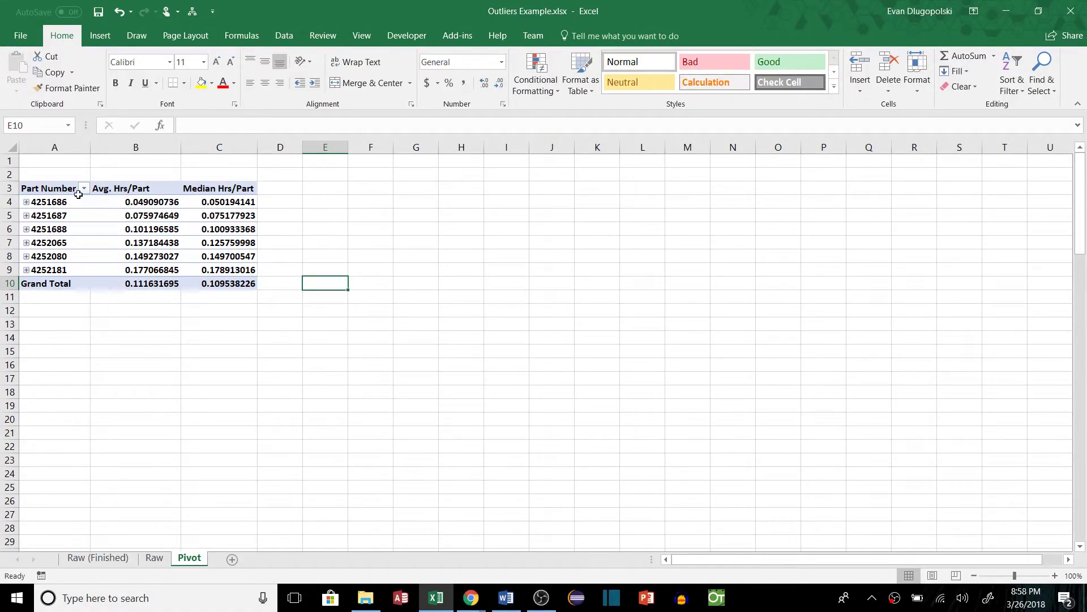
Select a cell in the part-number pivot summary to bring up its field list.
{"action": "mouse_move", "coordinate": [151, 204]}
{"action": "left_click", "coordinate": [211, 201]}
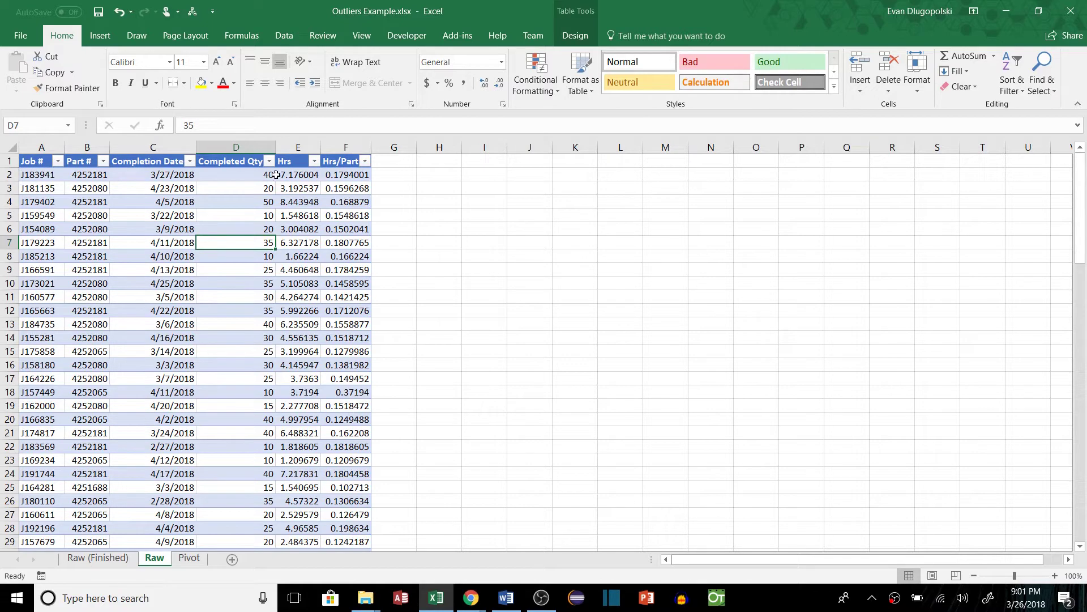
{"action": "left_click", "coordinate": [39, 173]}
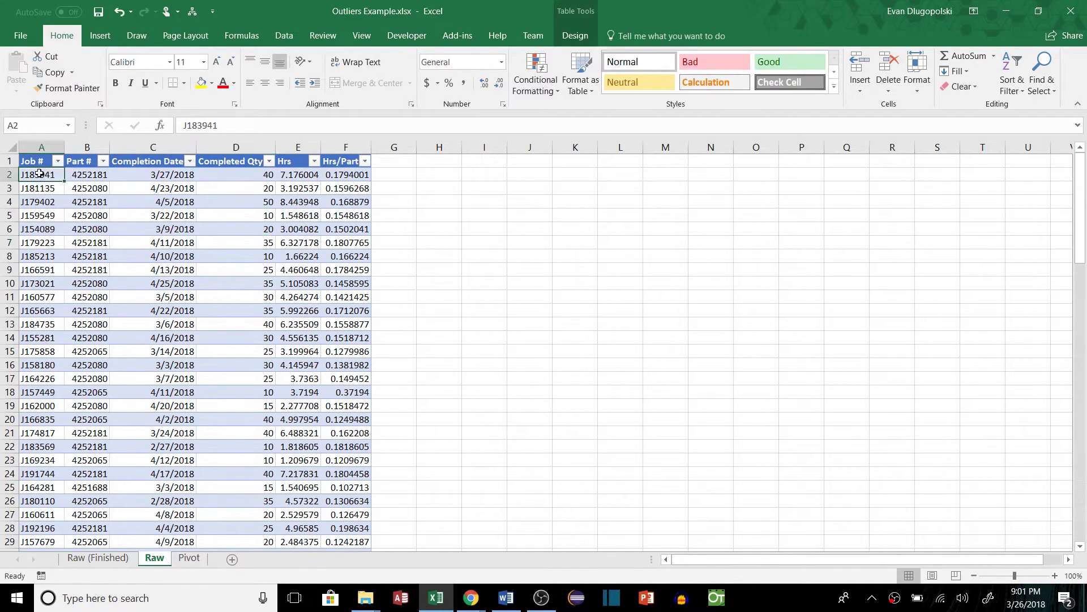
{"action": "left_click", "coordinate": [89, 175]}
{"action": "left_click", "coordinate": [168, 180]}
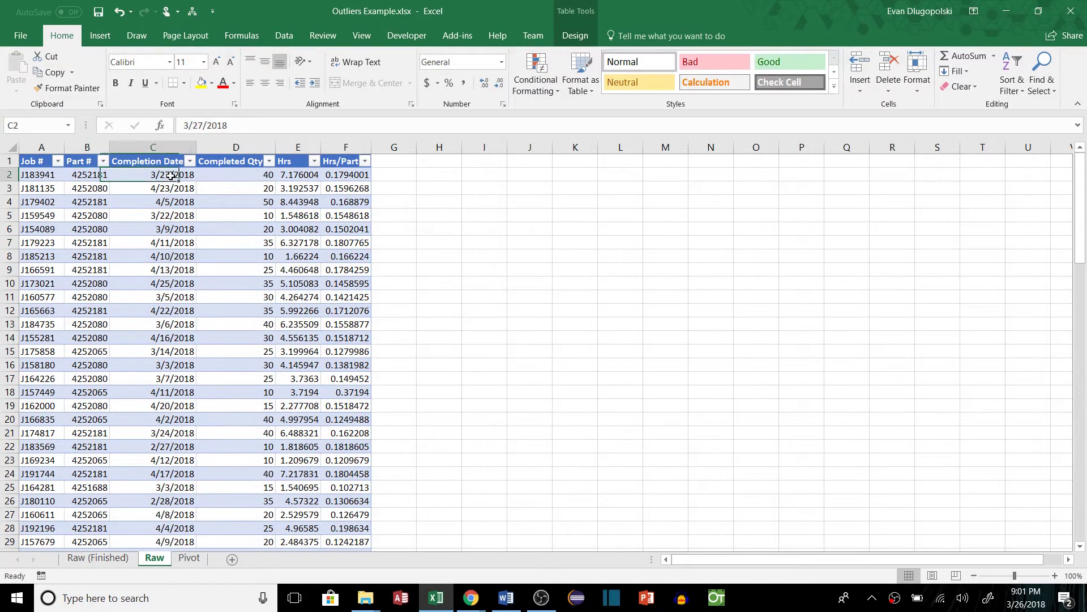
{"action": "left_click", "coordinate": [244, 174]}
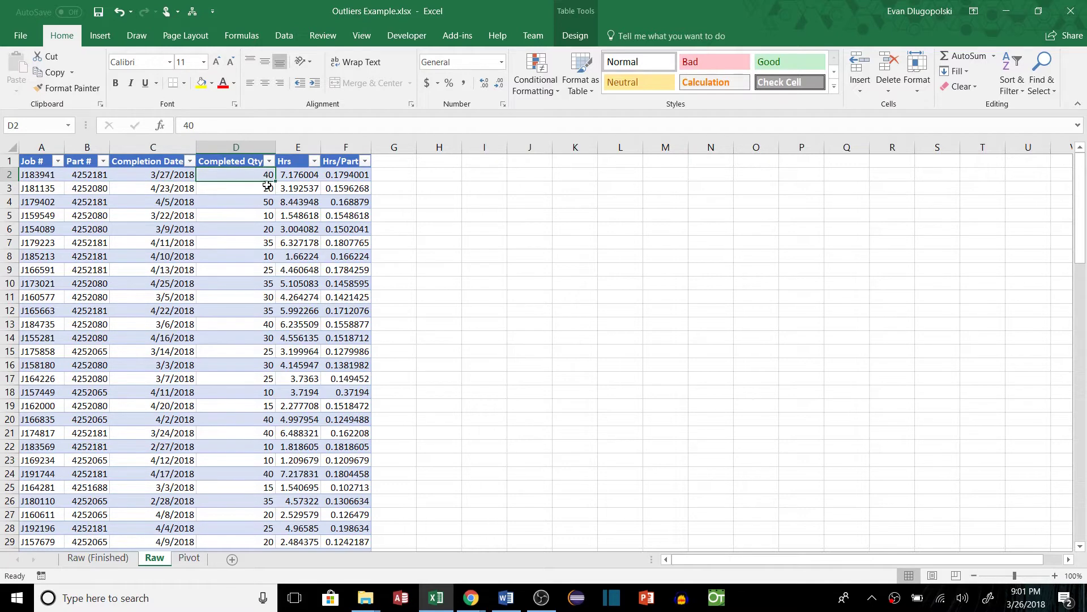
{"action": "left_click", "coordinate": [292, 176]}
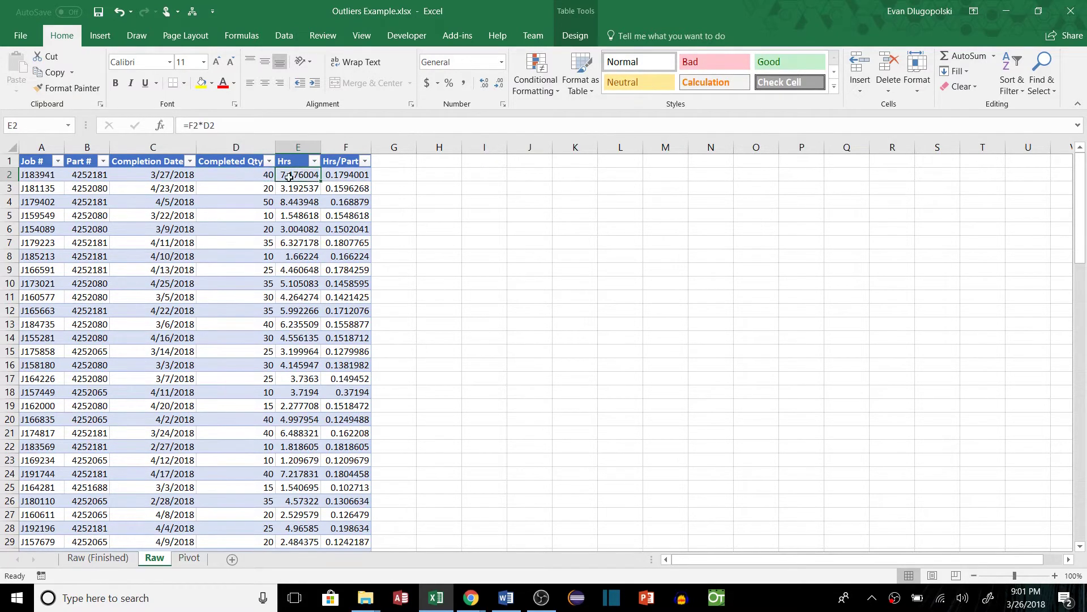
{"action": "left_click", "coordinate": [341, 177]}
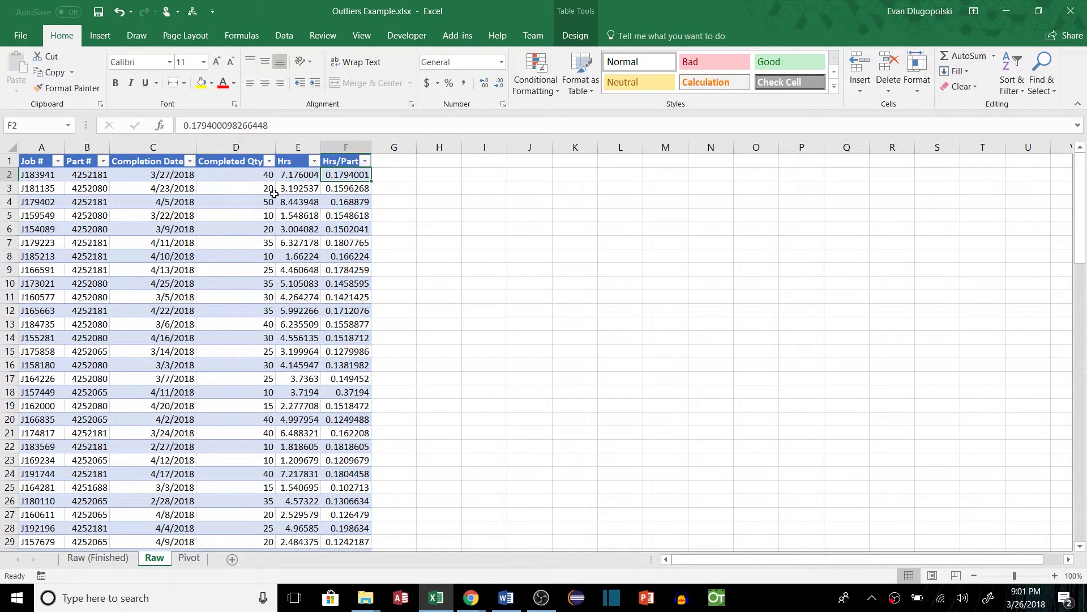
{"action": "left_click", "coordinate": [92, 214]}
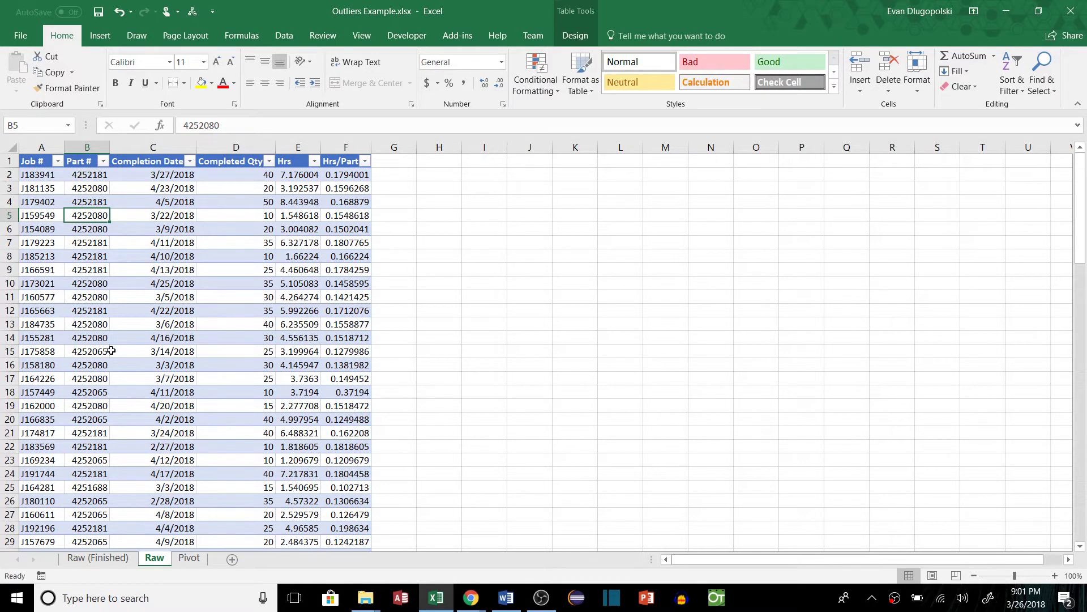
Select the whole Raw job table from A1 and insert a PivotTable on a new sheet.
{"action": "left_click", "coordinate": [38, 162]}
{"action": "key", "text": "ctrl+shift+Right"}
{"action": "key", "text": "ctrl+shift+Down"}
{"action": "scroll", "coordinate": [38, 227], "scroll_direction": "up", "scroll_amount": 20}
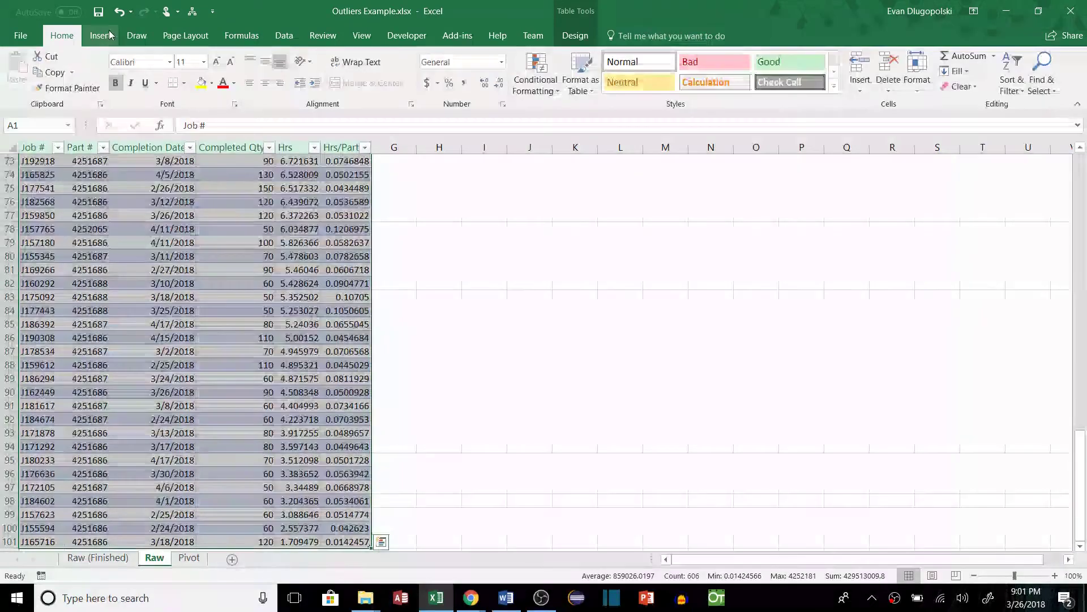
{"action": "left_click", "coordinate": [100, 35]}
{"action": "left_click", "coordinate": [22, 71]}
{"action": "left_click", "coordinate": [785, 360]}
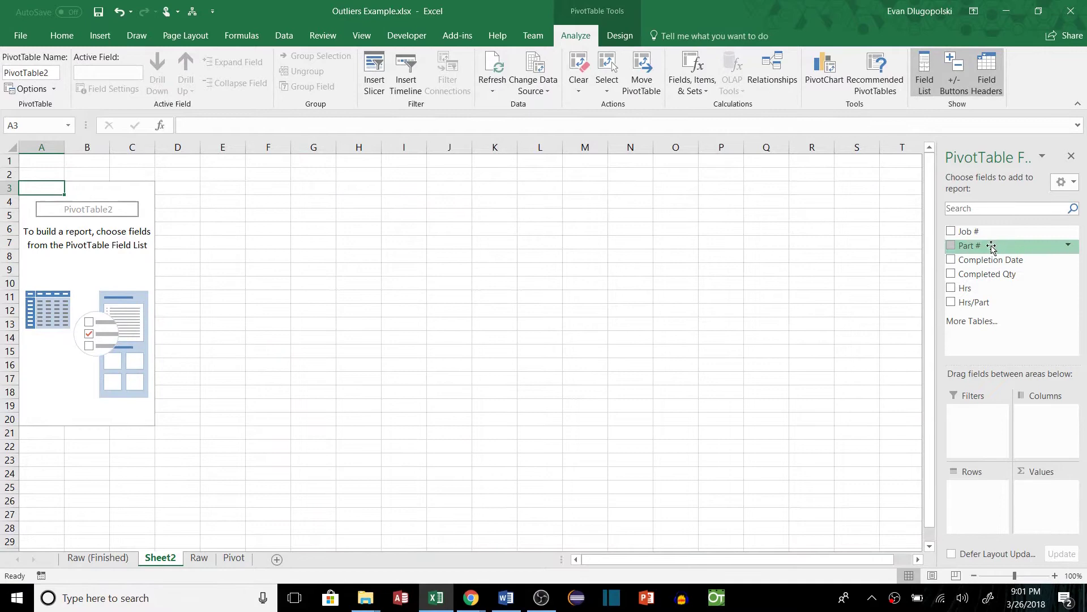
Put Part # in the pivot rows and sum Hrs/Part in the values.
{"action": "left_click", "coordinate": [991, 246]}
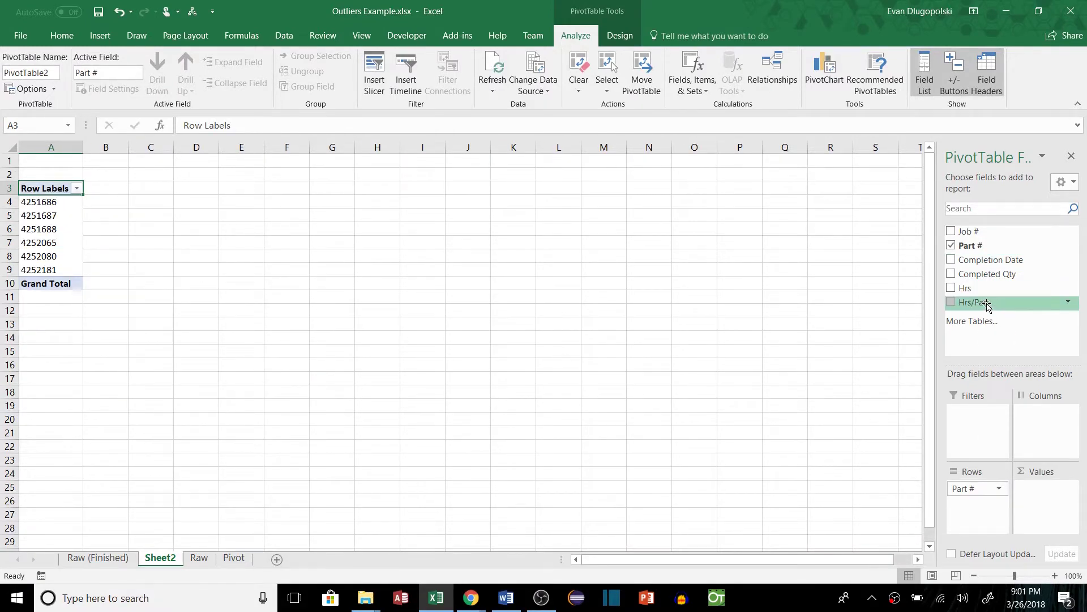
{"action": "left_click_drag", "start_coordinate": [987, 305], "coordinate": [1043, 498]}
{"action": "left_click", "coordinate": [1048, 488]}
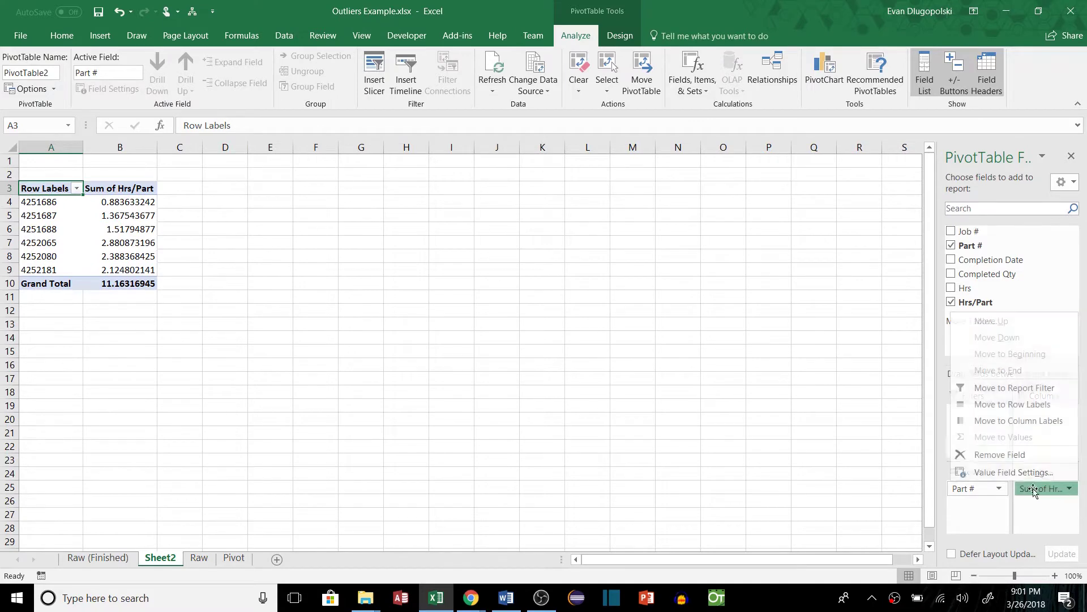
Change the Hrs/Part value field from Sum to Average, then select the per-part averages.
{"action": "left_click", "coordinate": [995, 468]}
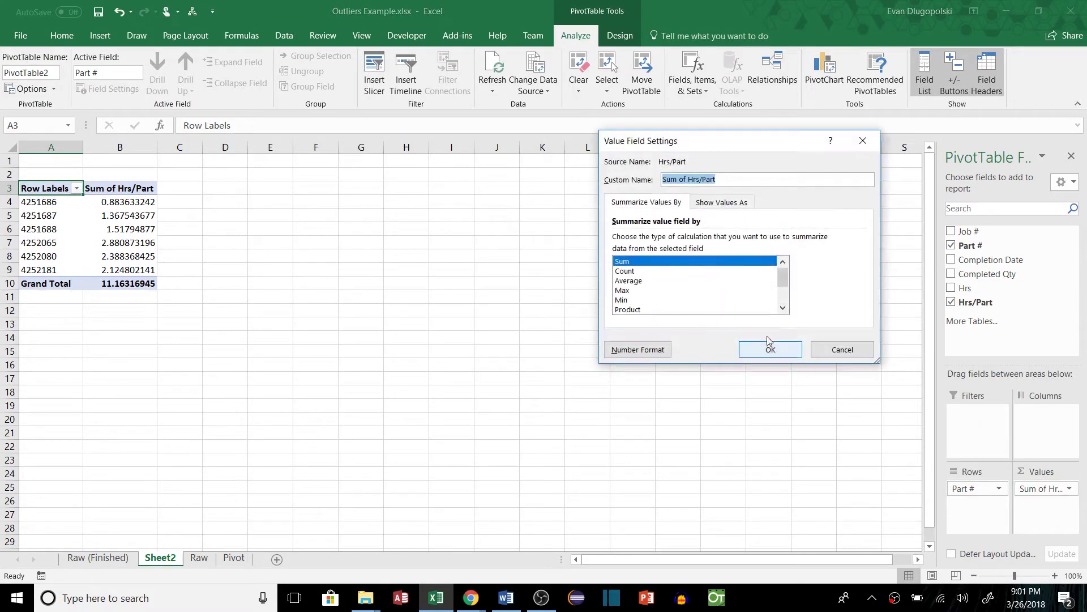
{"action": "left_click", "coordinate": [634, 282]}
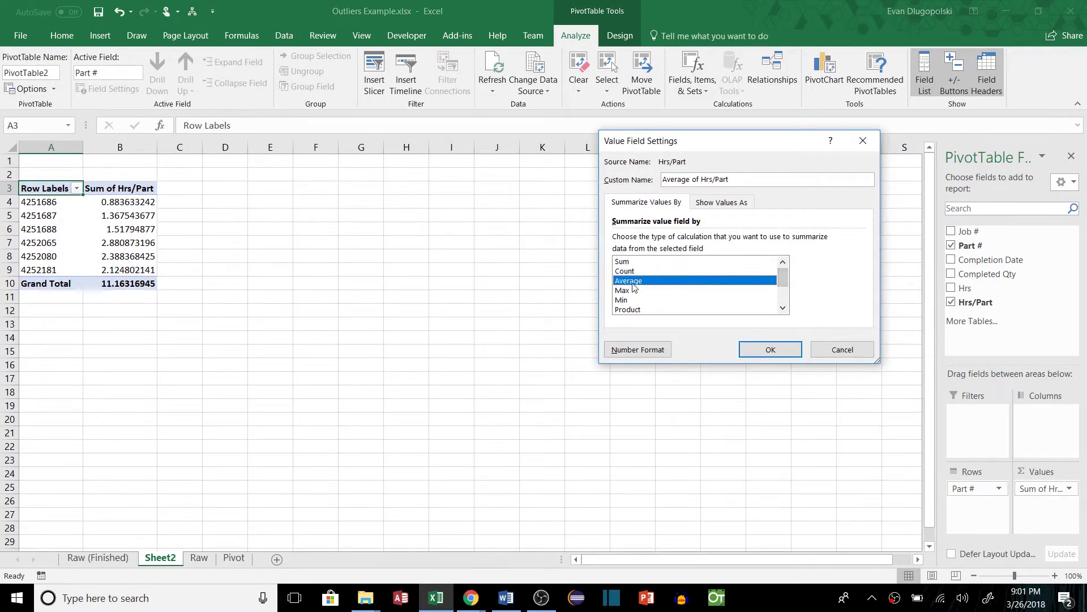
{"action": "left_click_drag", "start_coordinate": [785, 283], "coordinate": [785, 298]}
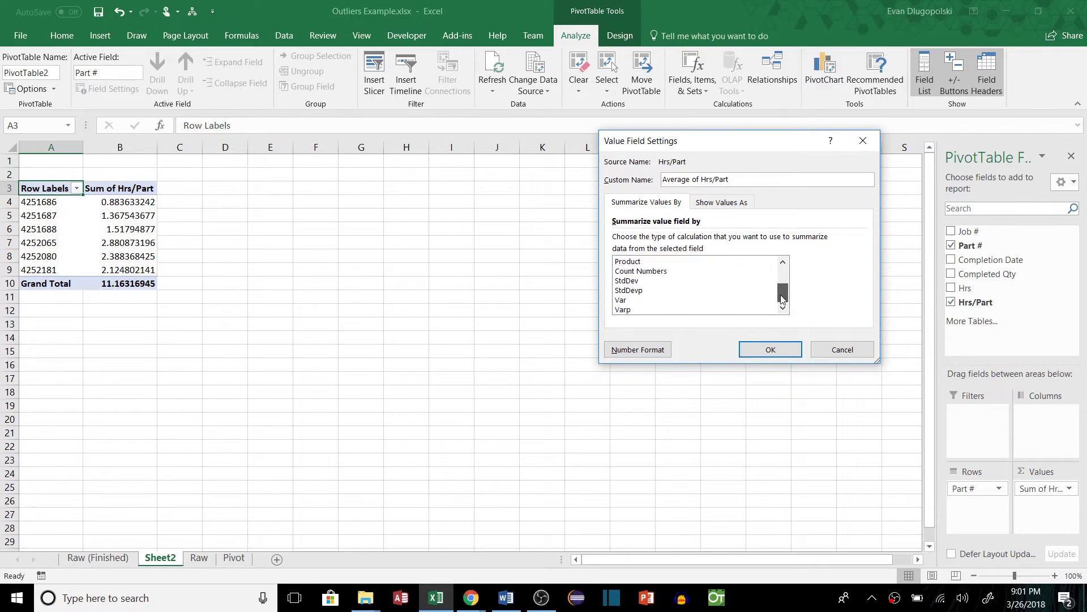
{"action": "scroll", "coordinate": [774, 308], "scroll_direction": "up", "scroll_amount": 2}
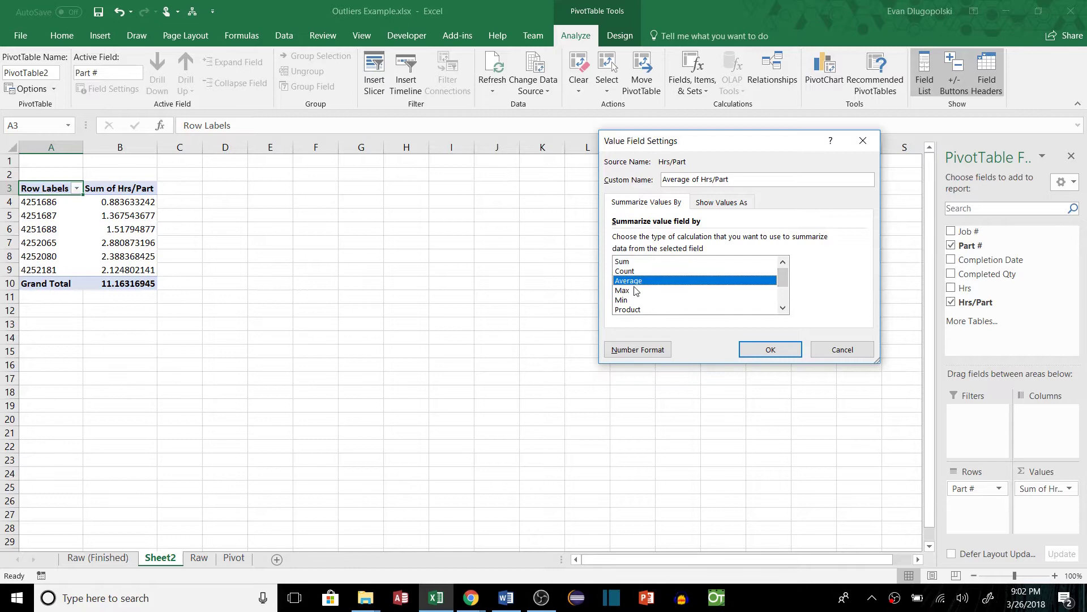
{"action": "left_click", "coordinate": [742, 348]}
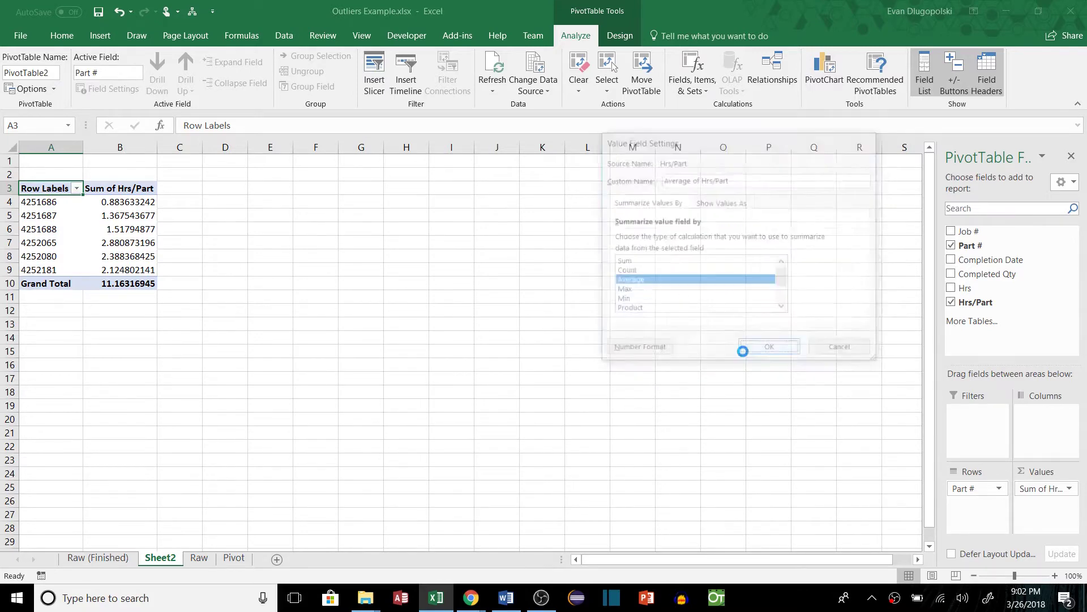
{"action": "left_click", "coordinate": [224, 232]}
{"action": "left_click_drag", "start_coordinate": [150, 203], "coordinate": [147, 271]}
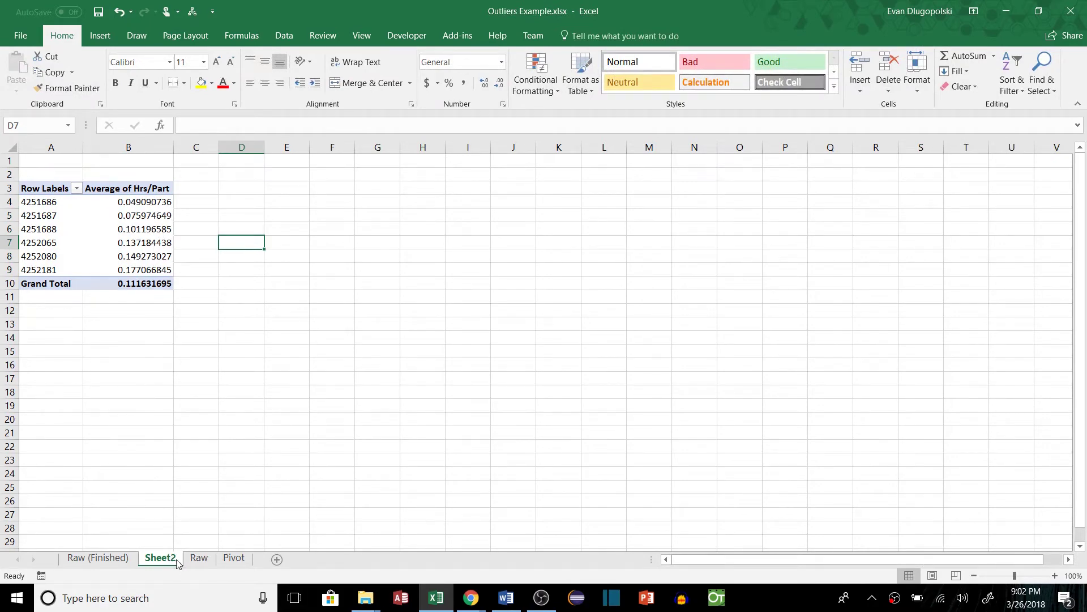
On the Raw sheet, add a 'Median' header to create a new table column.
{"action": "left_click", "coordinate": [198, 558]}
{"action": "left_click", "coordinate": [244, 249]}
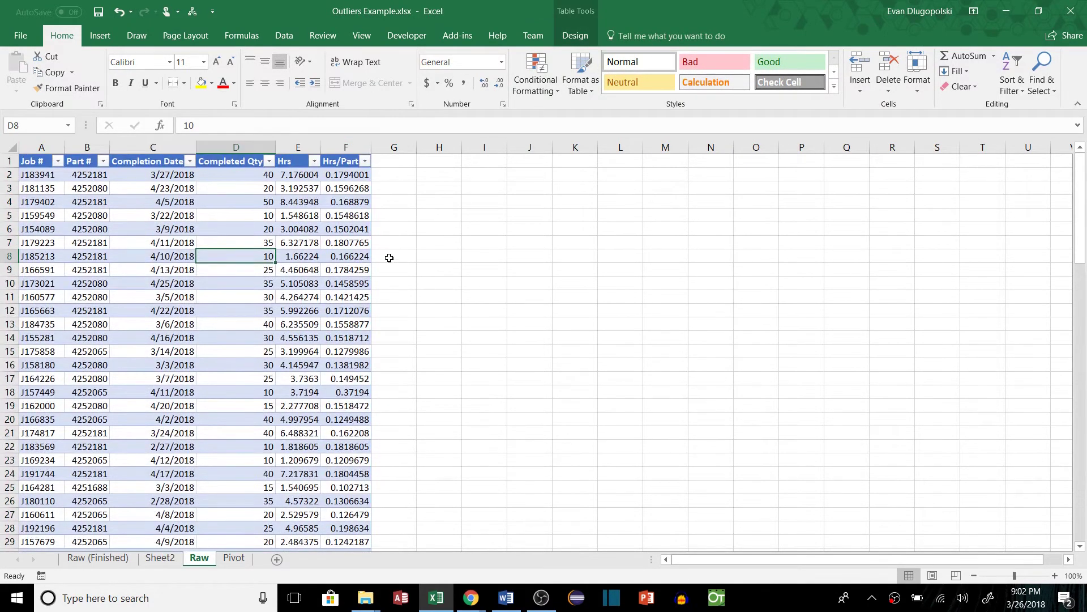
{"action": "left_click", "coordinate": [399, 162]}
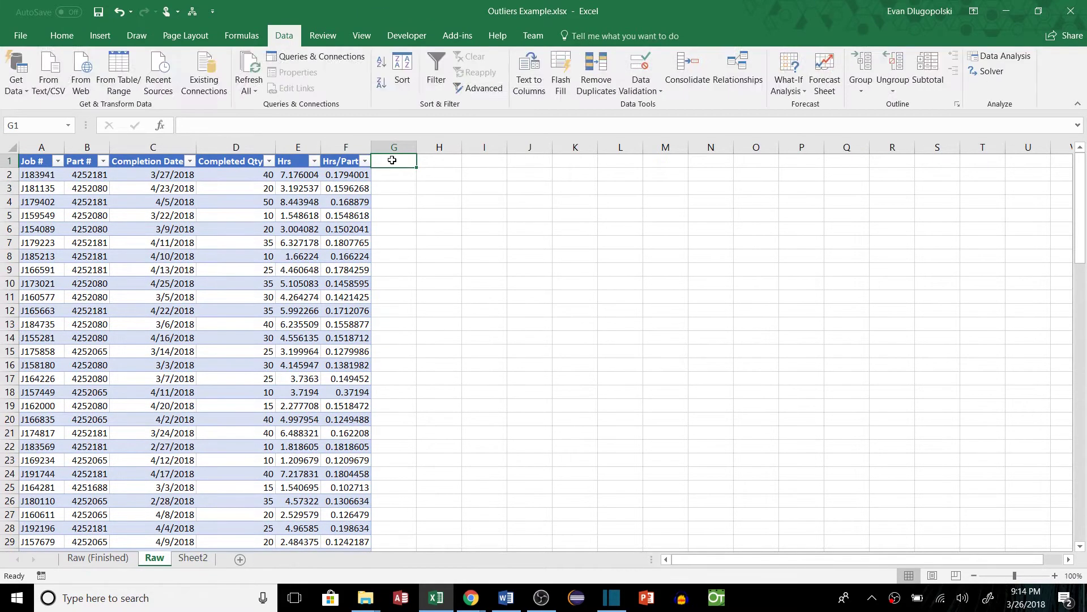
{"action": "type", "text": "Median"}
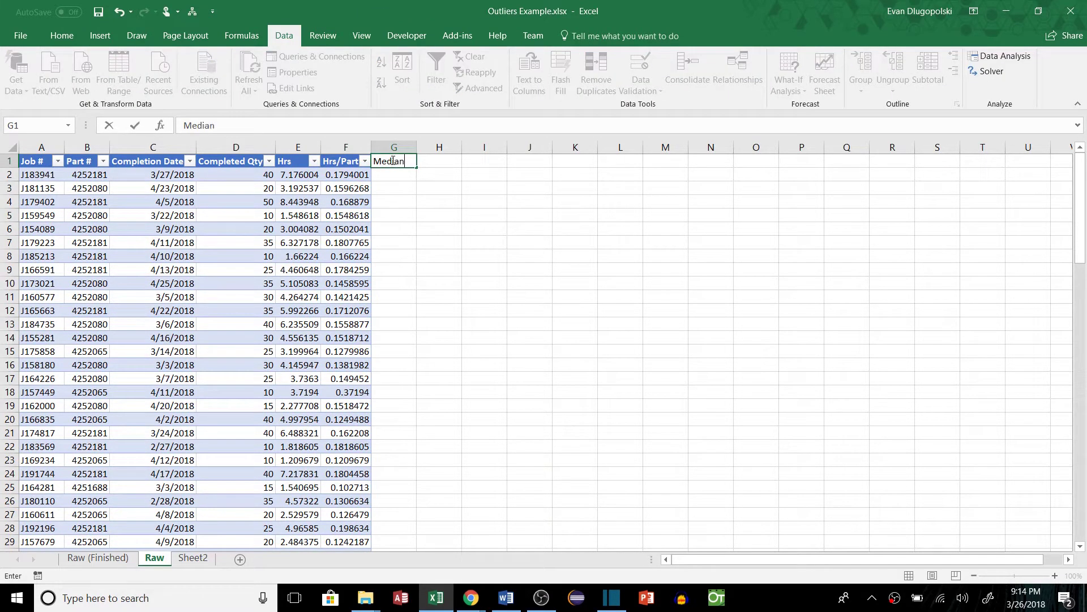
{"action": "key", "text": "Return"}
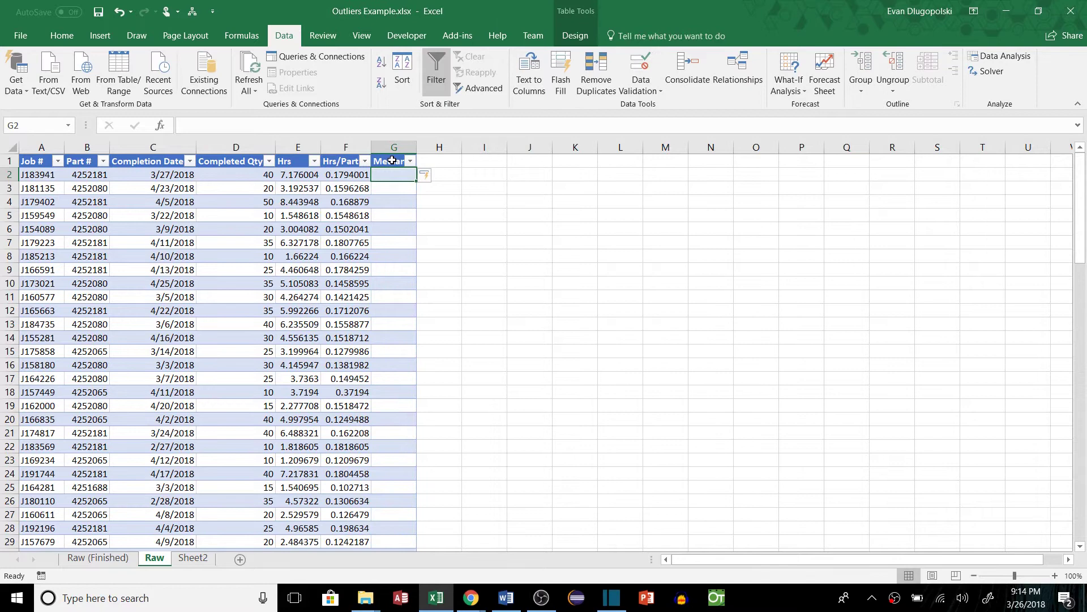
In the first Median cell, start =MEDIAN(IF( using the whole Part # column as the condition range.
{"action": "type", "text": "="}
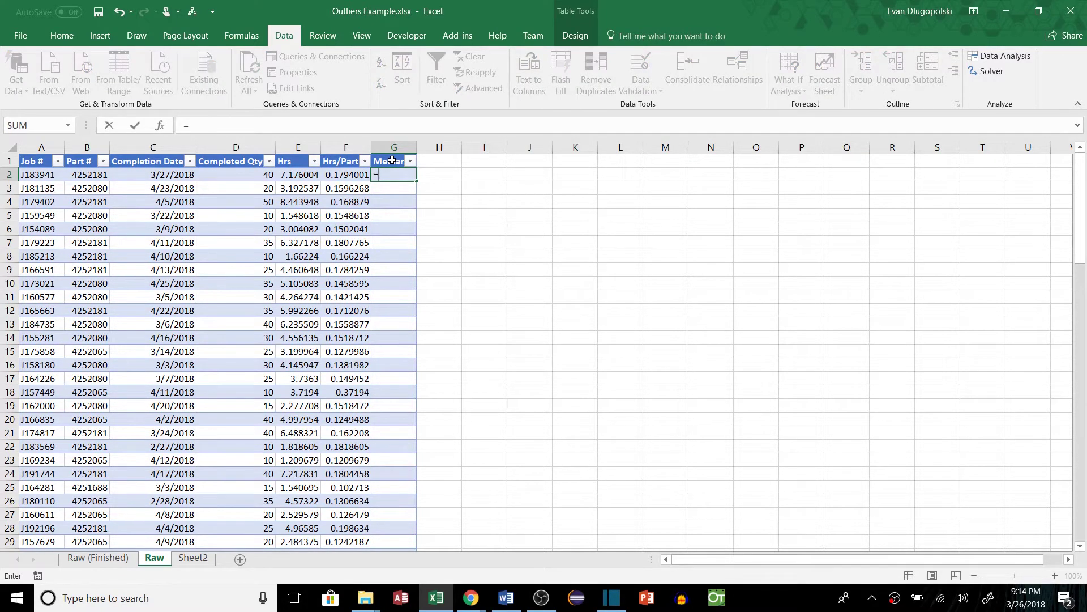
{"action": "type", "text": "med"}
{"action": "key", "text": "Tab"}
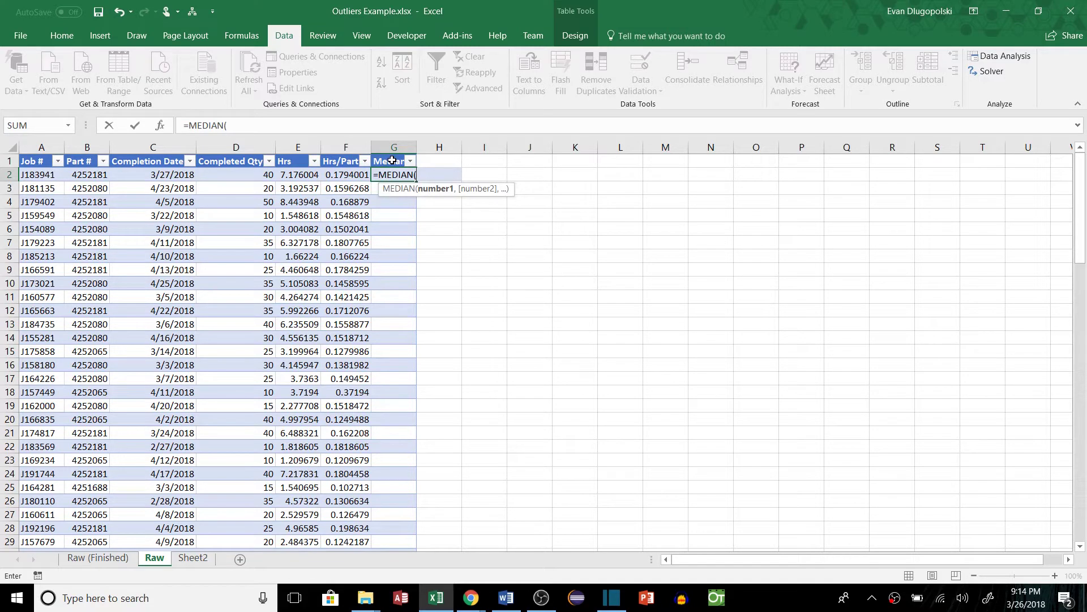
{"action": "type", "text": "if"}
{"action": "key", "text": "Tab"}
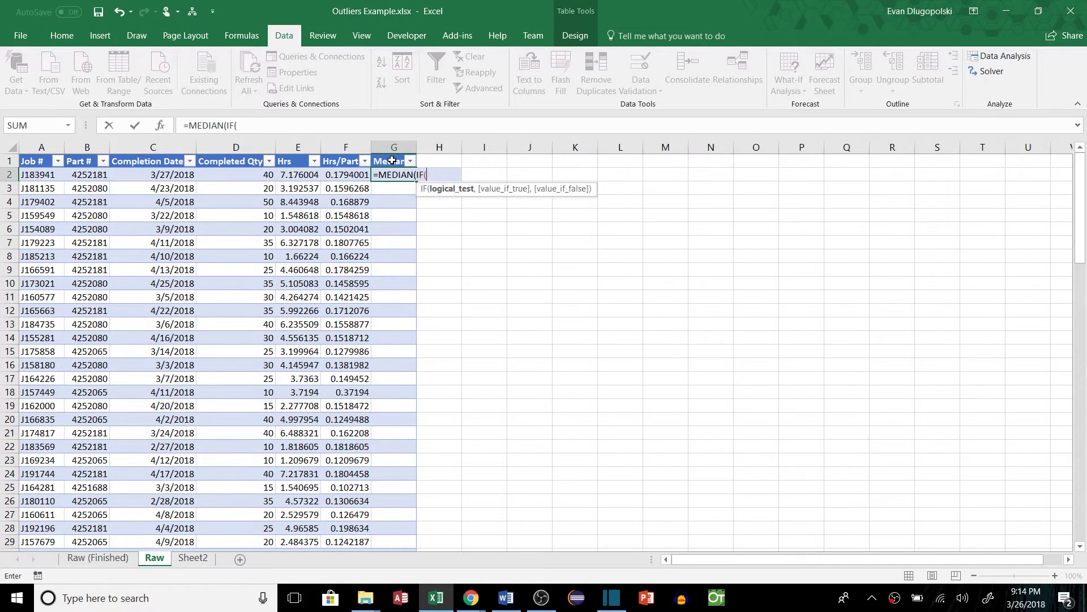
{"action": "left_click", "coordinate": [85, 175]}
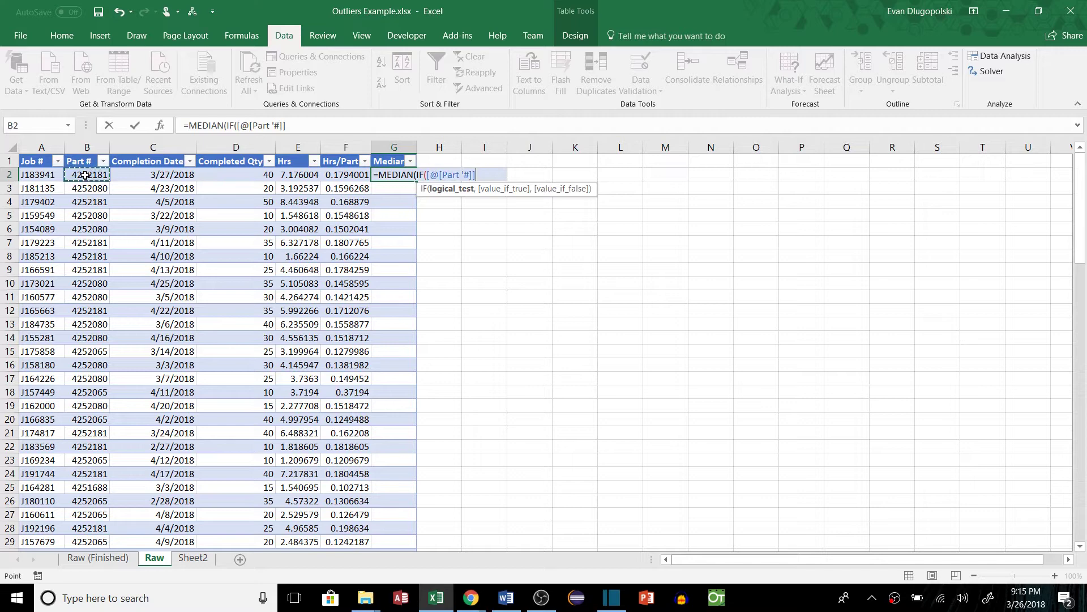
{"action": "key", "text": "ctrl+shift+Down"}
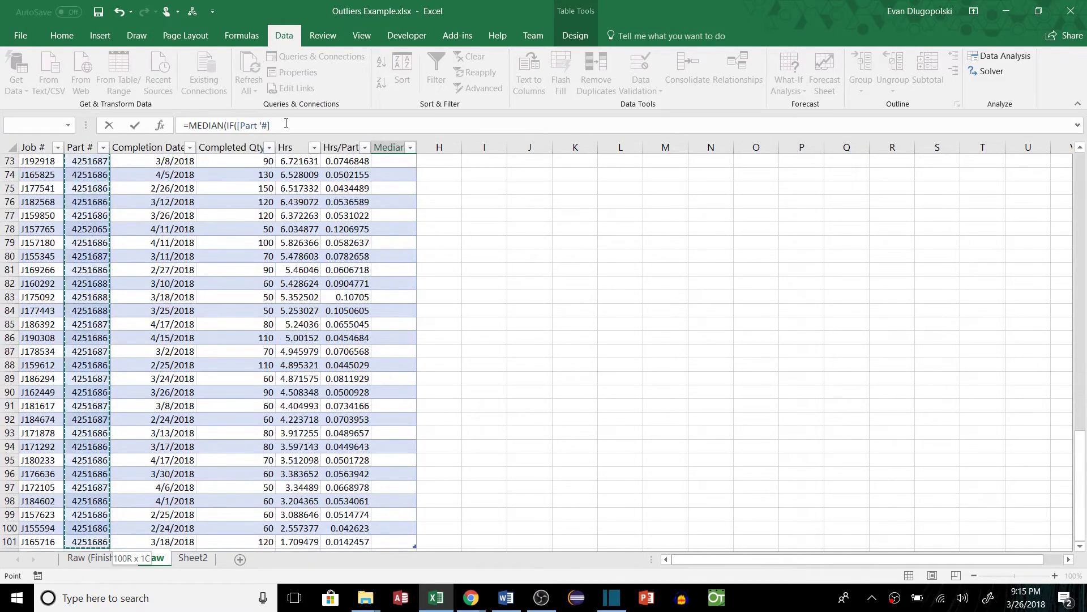
{"action": "left_click", "coordinate": [286, 124]}
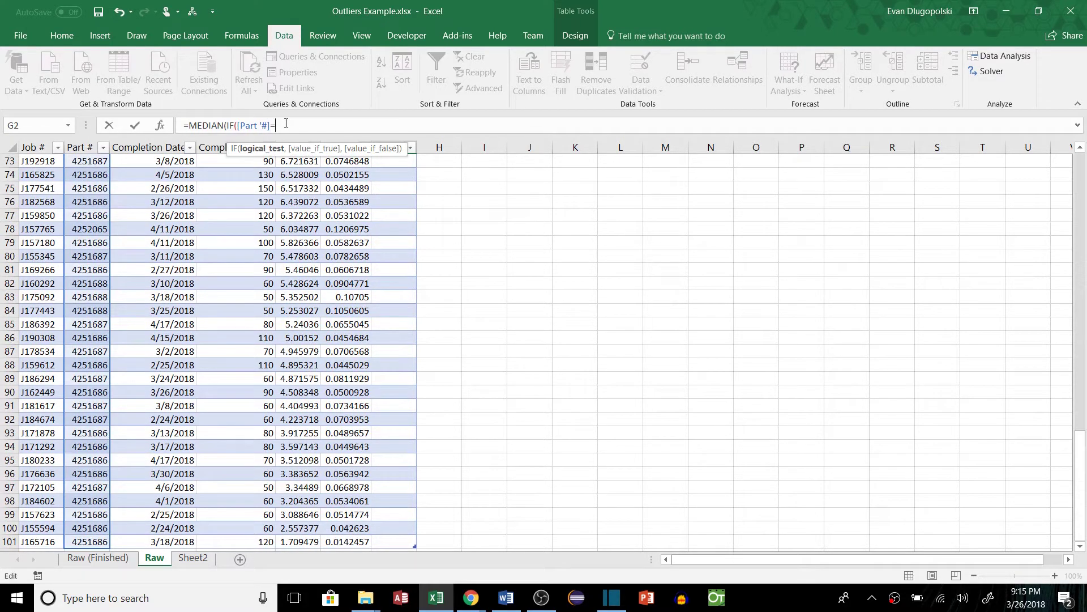
{"action": "scroll", "coordinate": [192, 287], "scroll_direction": "up", "scroll_amount": 20}
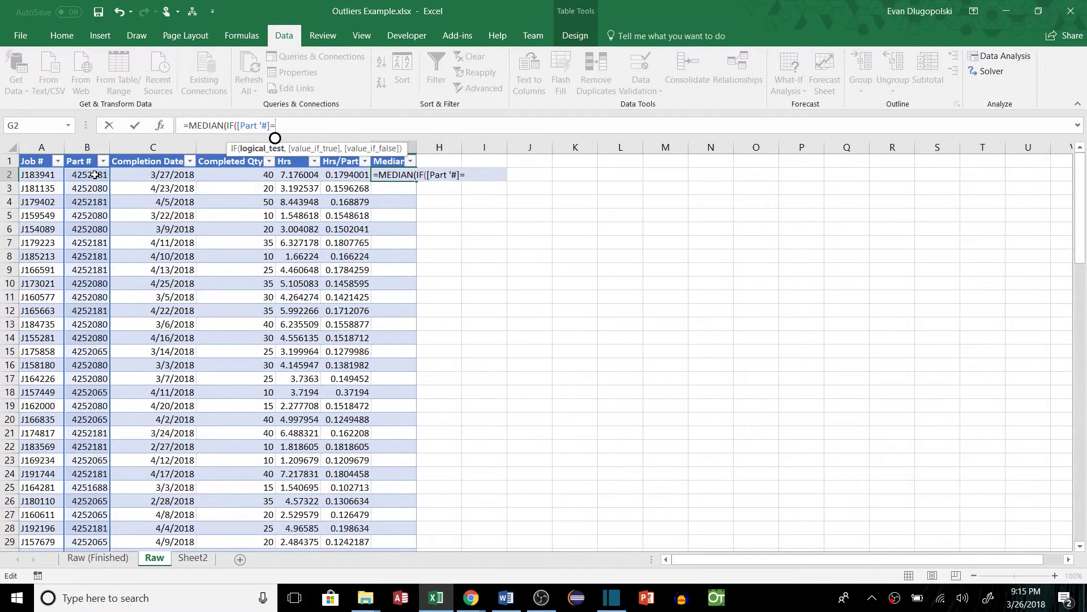
Finish the formula: compare to this row's Part #, return [Hrs/Part], close with '))'.
{"action": "left_click", "coordinate": [95, 175]}
{"action": "type", "text": ","}
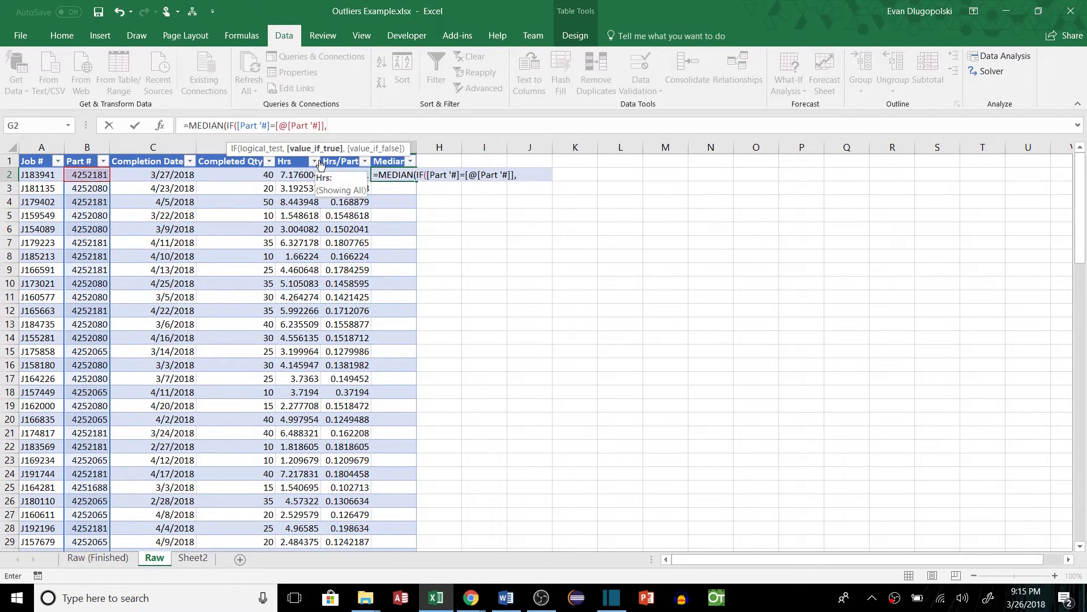
{"action": "left_click", "coordinate": [347, 175]}
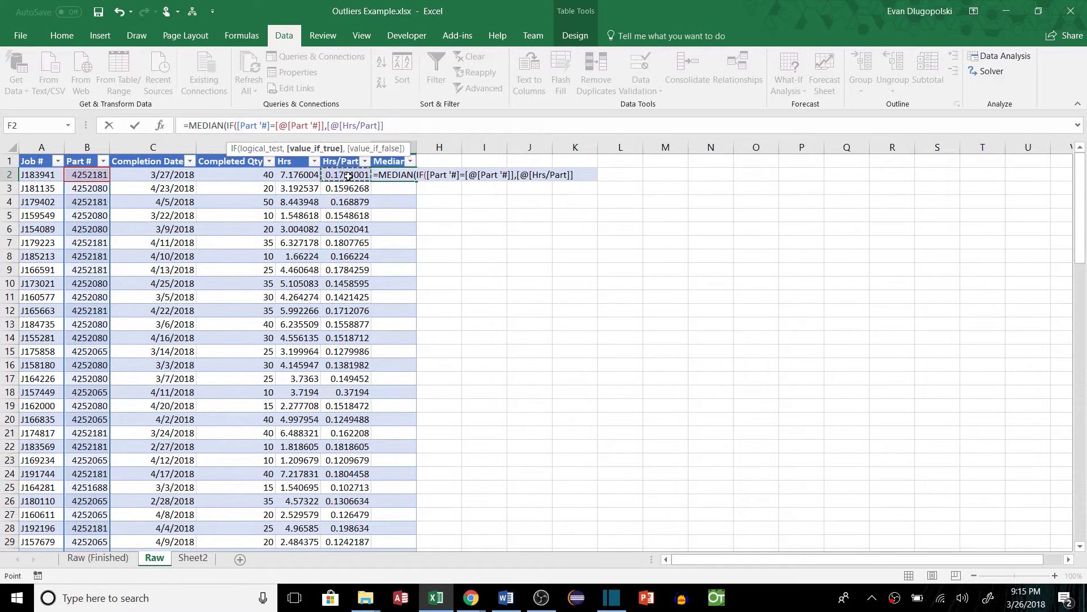
{"action": "key", "text": "ctrl+shift+Down"}
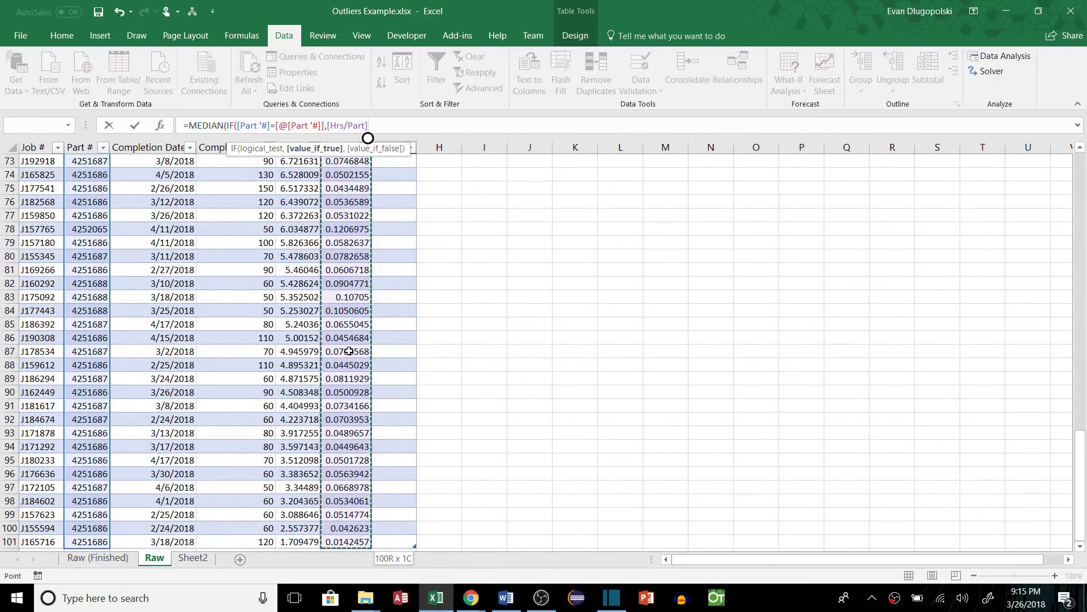
{"action": "scroll", "coordinate": [331, 201], "scroll_direction": "up", "scroll_amount": 5}
{"action": "scroll", "coordinate": [331, 201], "scroll_direction": "up", "scroll_amount": 19}
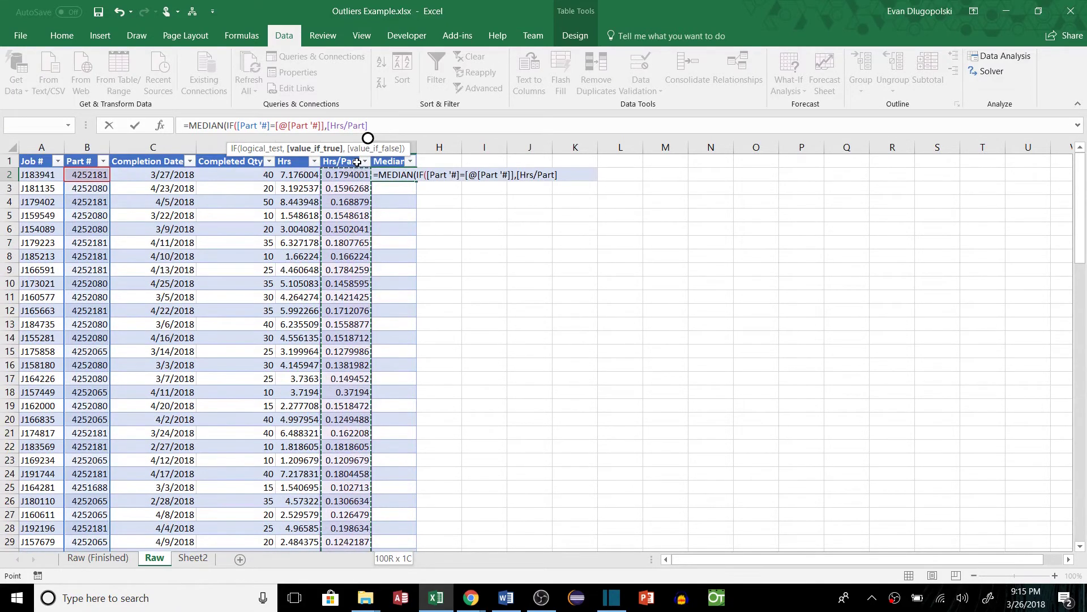
{"action": "type", "text": ")"}
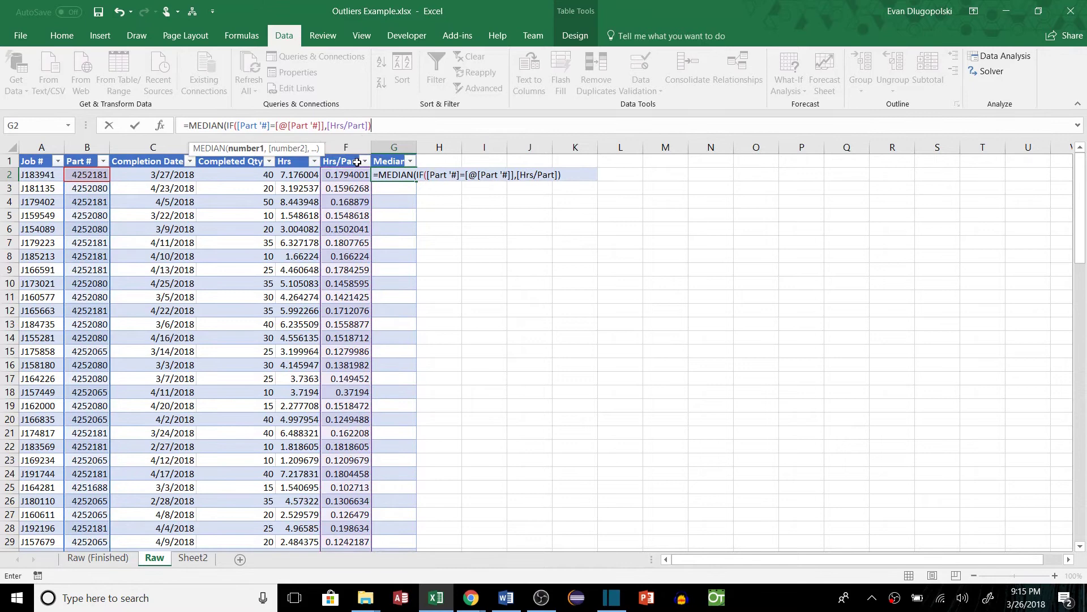
{"action": "type", "text": ")"}
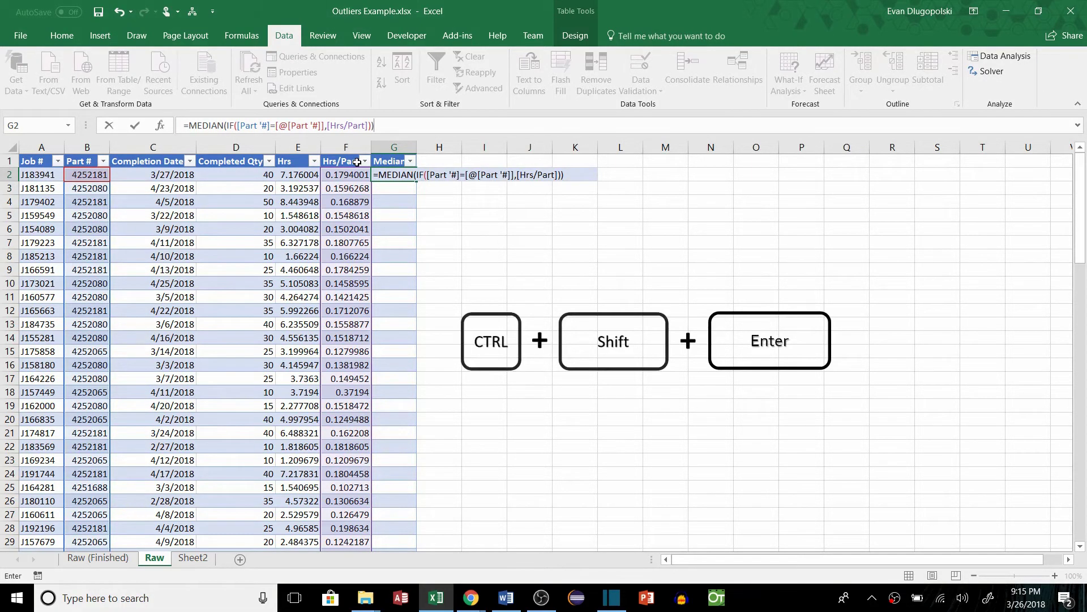
{"action": "key", "text": "ctrl+shift+Return"}
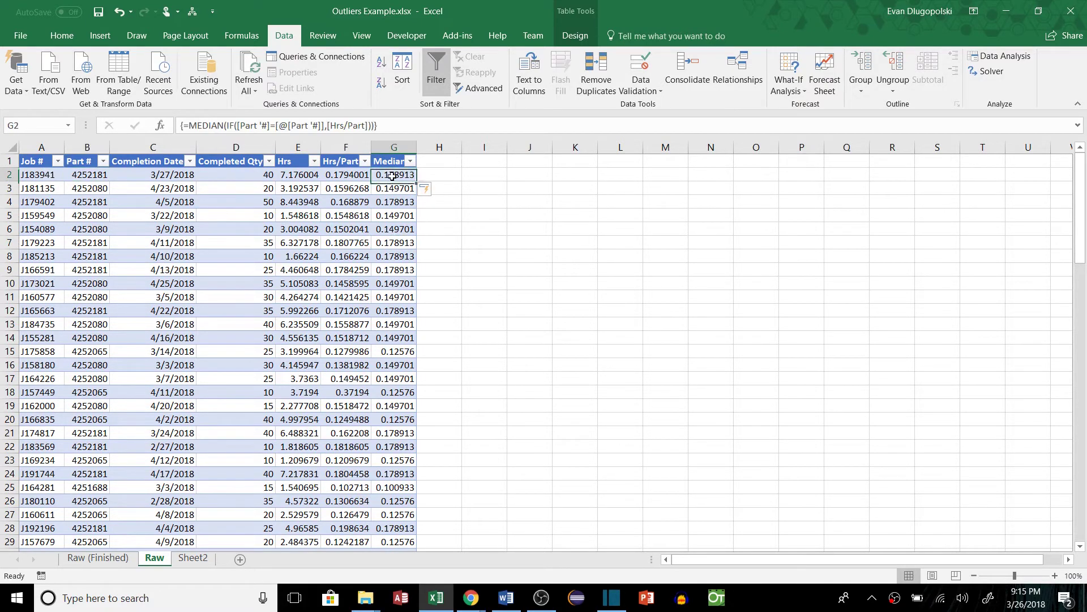
{"action": "left_click", "coordinate": [256, 125]}
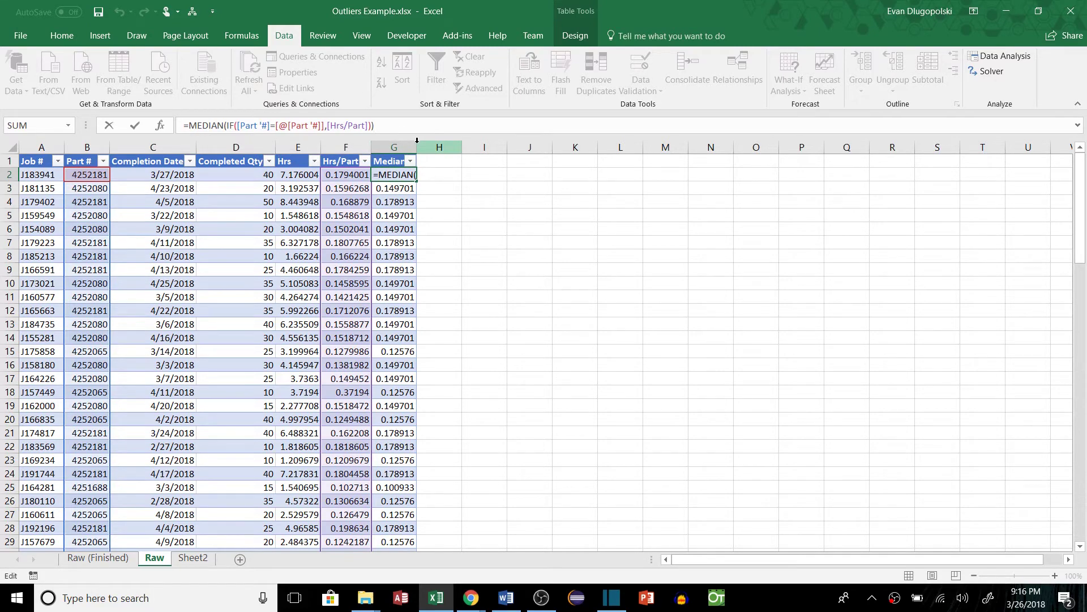
{"action": "key", "text": "ctrl+shift+Return"}
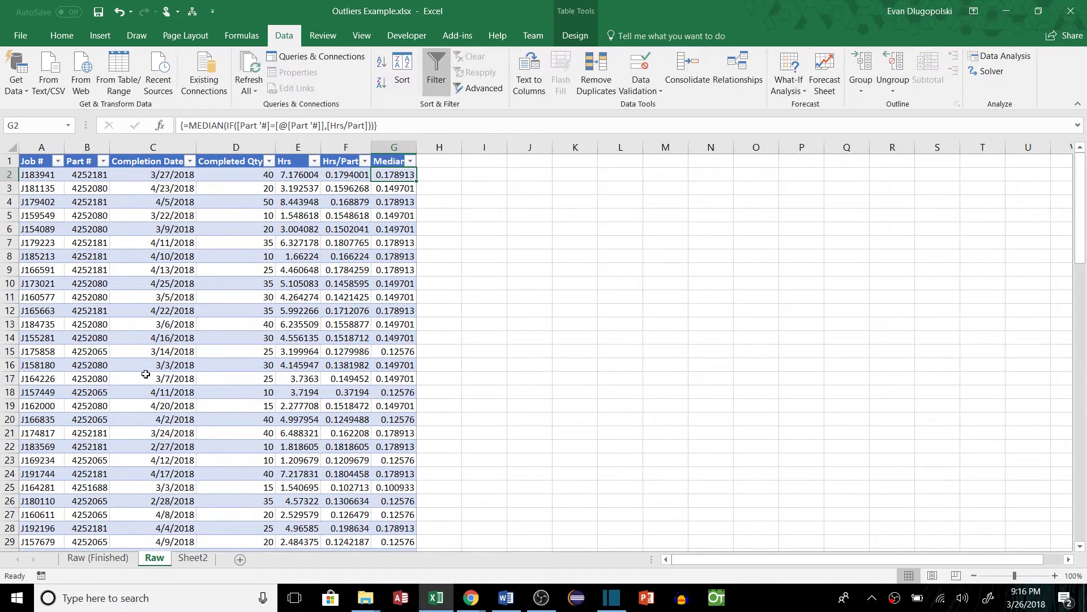
Add Median to the Sheet2 pivot values as Average, then check part 4251686's value.
{"action": "left_click", "coordinate": [193, 558]}
{"action": "left_click_drag", "start_coordinate": [978, 330], "coordinate": [1045, 504]}
{"action": "left_click", "coordinate": [1045, 504]}
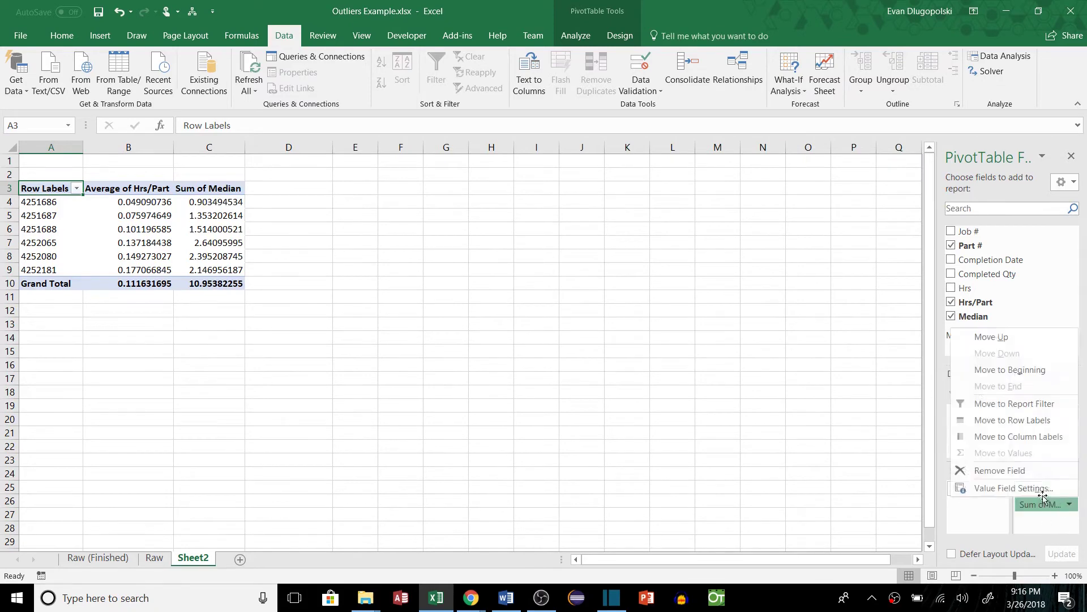
{"action": "left_click", "coordinate": [986, 487]}
{"action": "left_click", "coordinate": [657, 280]}
{"action": "left_click", "coordinate": [770, 350]}
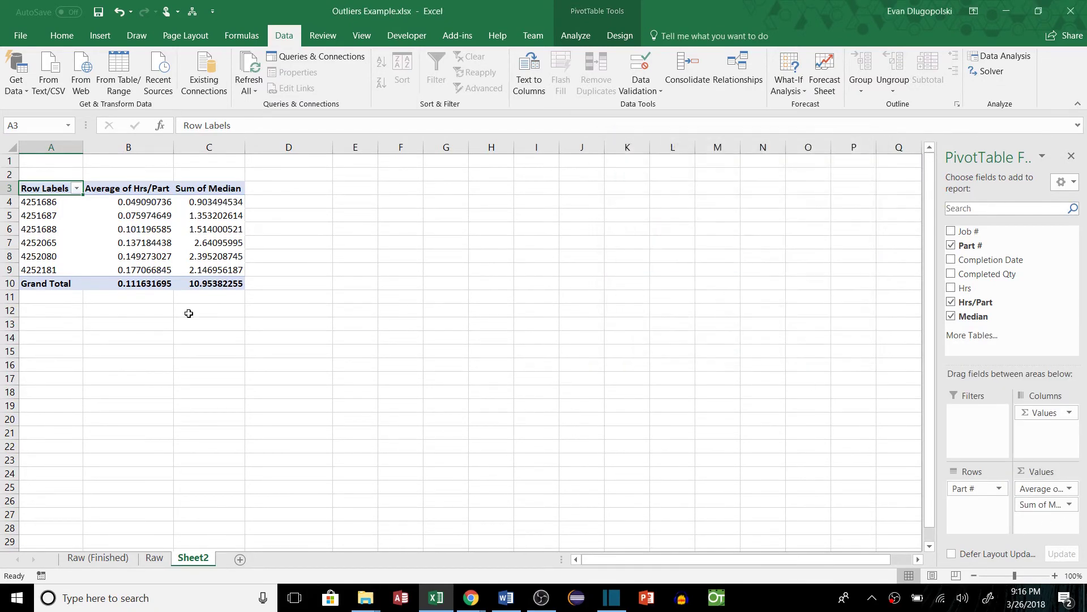
{"action": "left_click", "coordinate": [222, 202]}
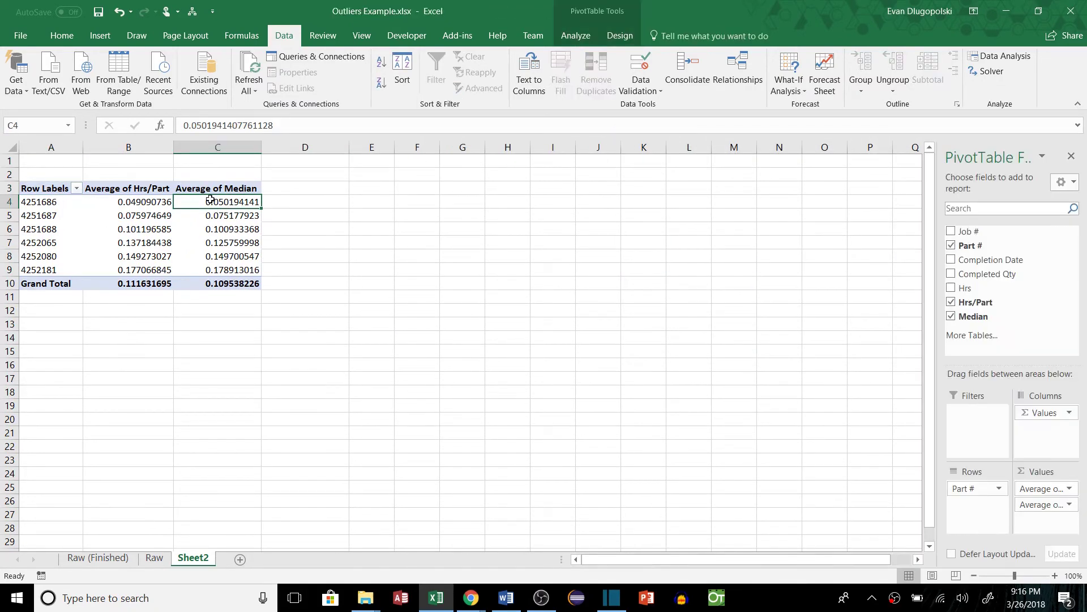
{"action": "left_click", "coordinate": [59, 204]}
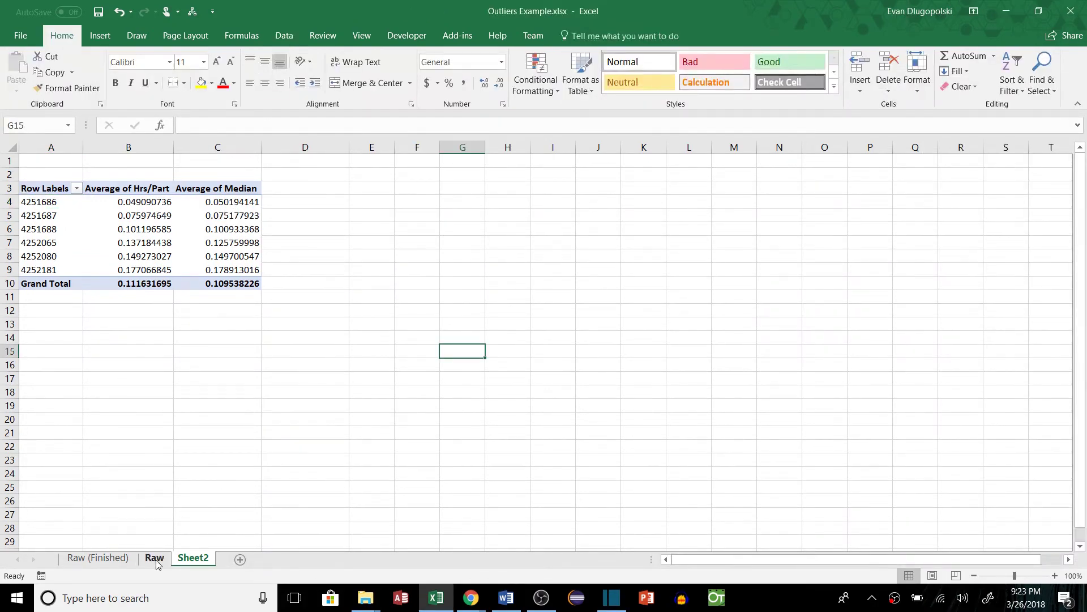
Filter the Raw table to part 4251686 and copy its Hrs/Part values.
{"action": "left_click", "coordinate": [154, 557]}
{"action": "left_click", "coordinate": [103, 160]}
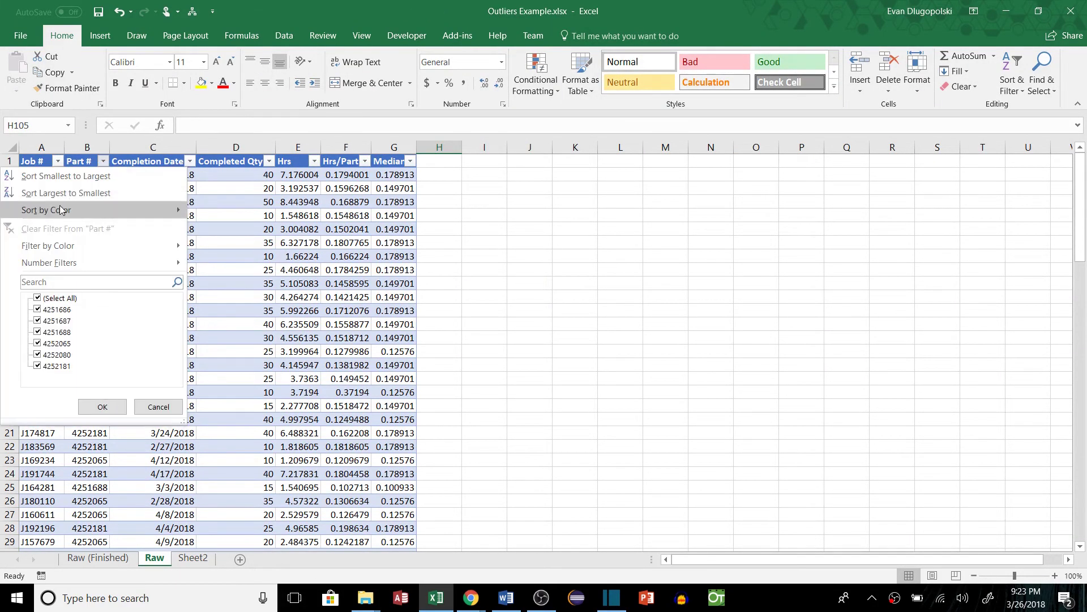
{"action": "left_click", "coordinate": [37, 298]}
{"action": "left_click", "coordinate": [38, 309]}
{"action": "left_click", "coordinate": [102, 406]}
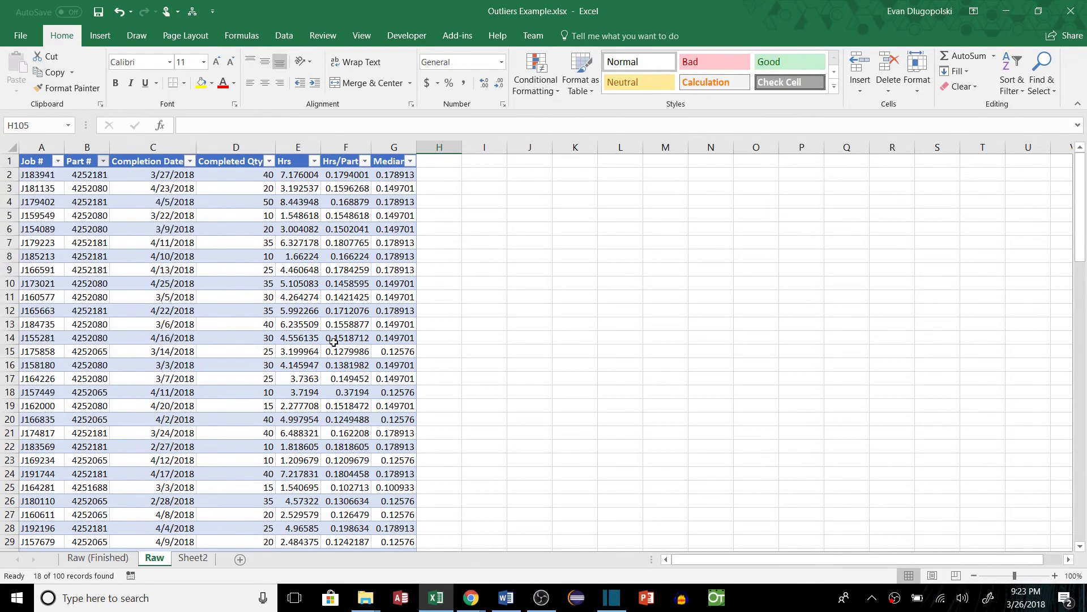
{"action": "left_click_drag", "start_coordinate": [90, 175], "coordinate": [153, 175]}
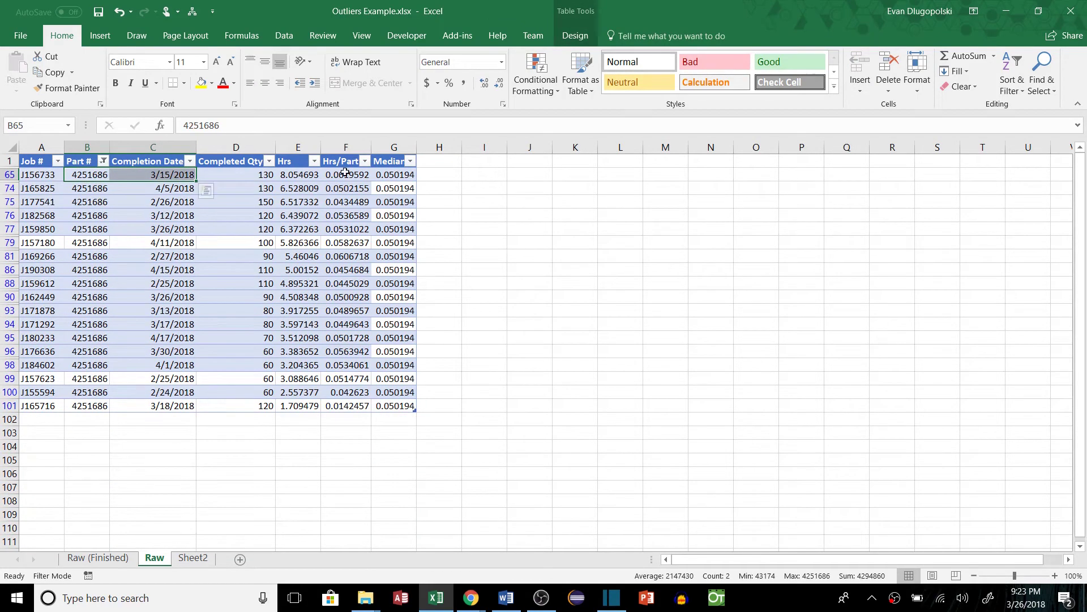
{"action": "left_click_drag", "start_coordinate": [346, 175], "coordinate": [346, 406]}
{"action": "key", "text": "ctrl+c"}
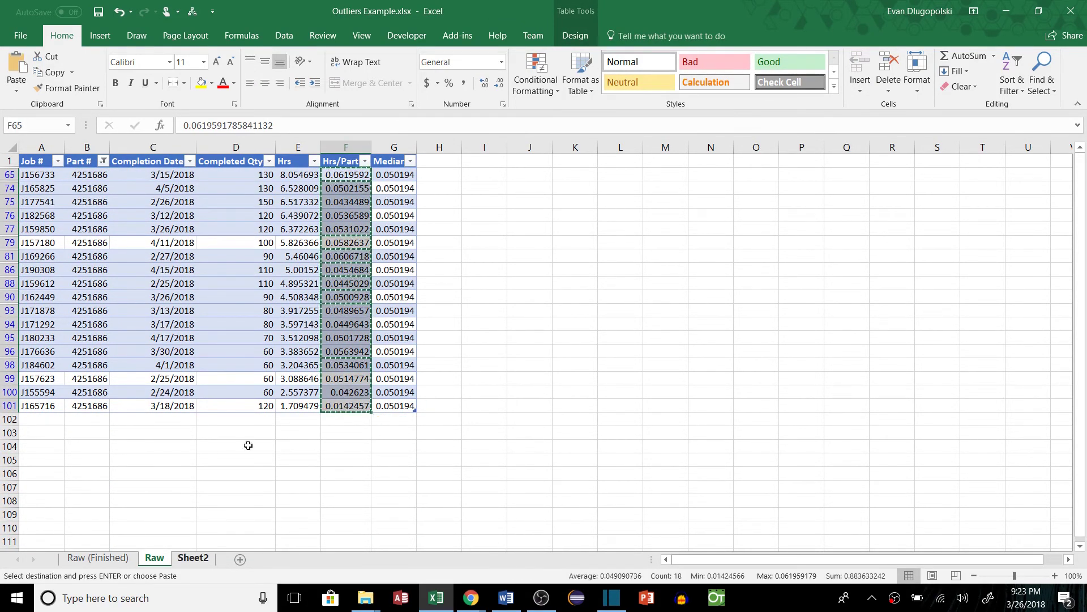
Paste the copied Hrs/Part values into Sheet2 starting at F4.
{"action": "left_click", "coordinate": [193, 558]}
{"action": "left_click", "coordinate": [417, 201]}
{"action": "key", "text": "ctrl+v"}
{"action": "left_click", "coordinate": [508, 310]}
Enter =MEDIAN(F4:F21) in F22, giving 0.050194 to match the pivot.
{"action": "left_click", "coordinate": [431, 446]}
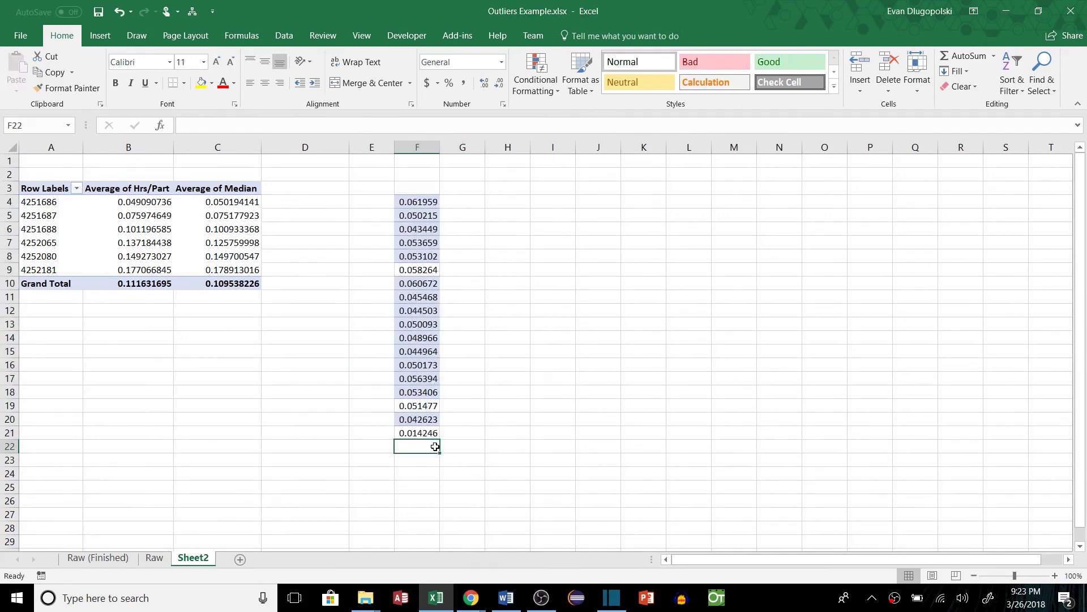
{"action": "type", "text": "="}
{"action": "type", "text": "med"}
{"action": "key", "text": "Tab"}
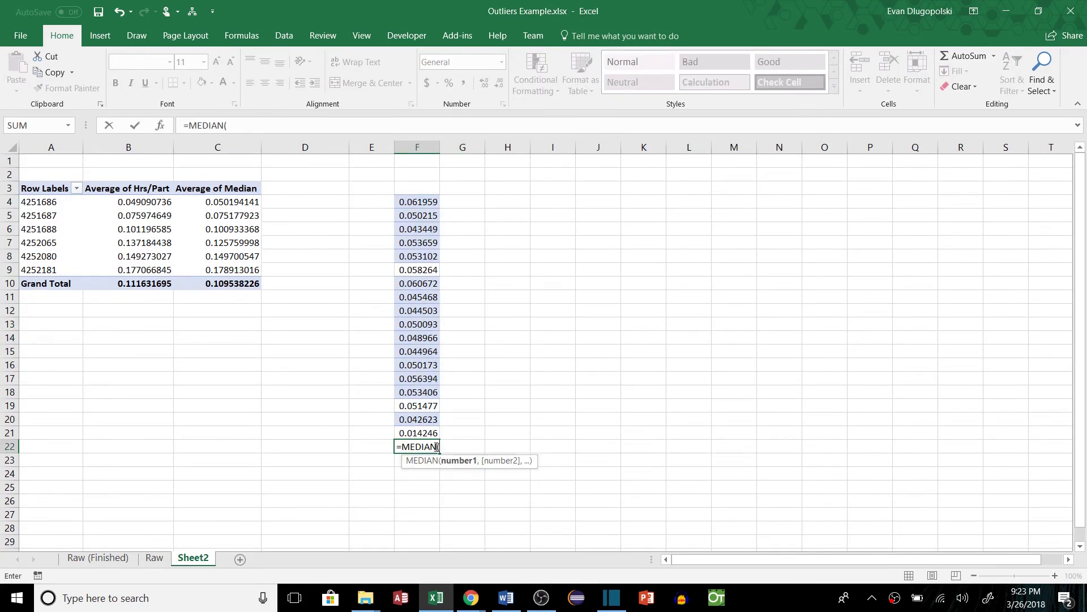
{"action": "key", "text": "Up"}
{"action": "key", "text": "ctrl+shift+Up"}
{"action": "key", "text": "Return"}
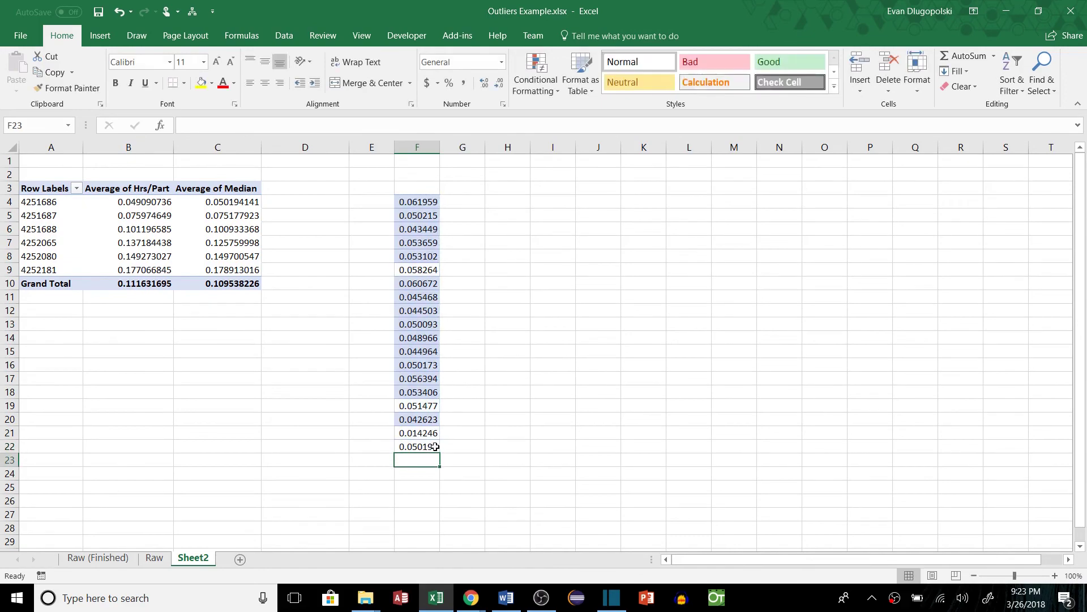
{"action": "key", "text": "Up"}
{"action": "left_click", "coordinate": [258, 282]}
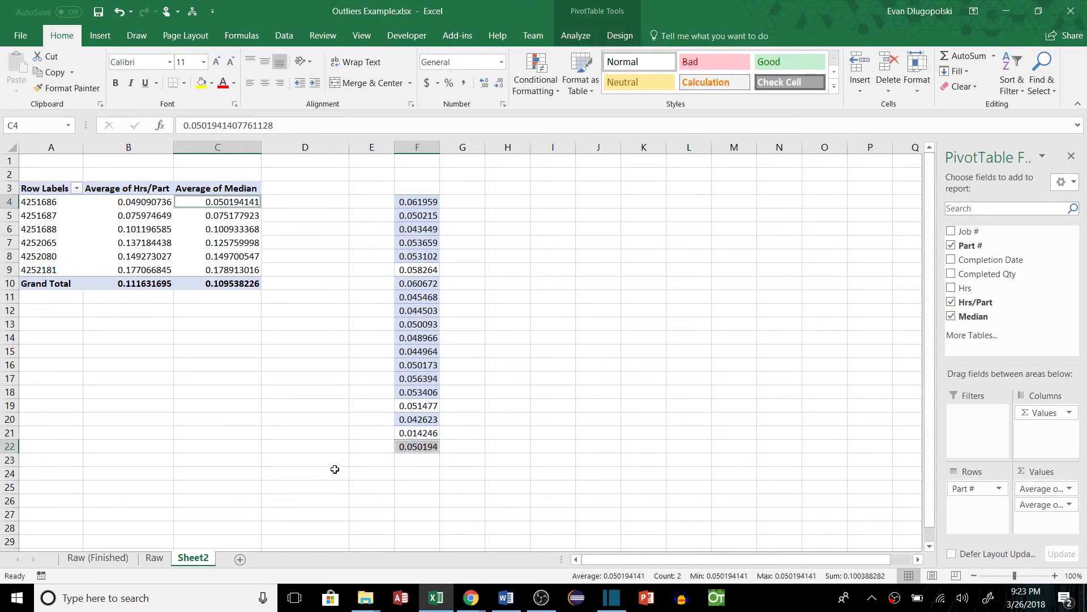